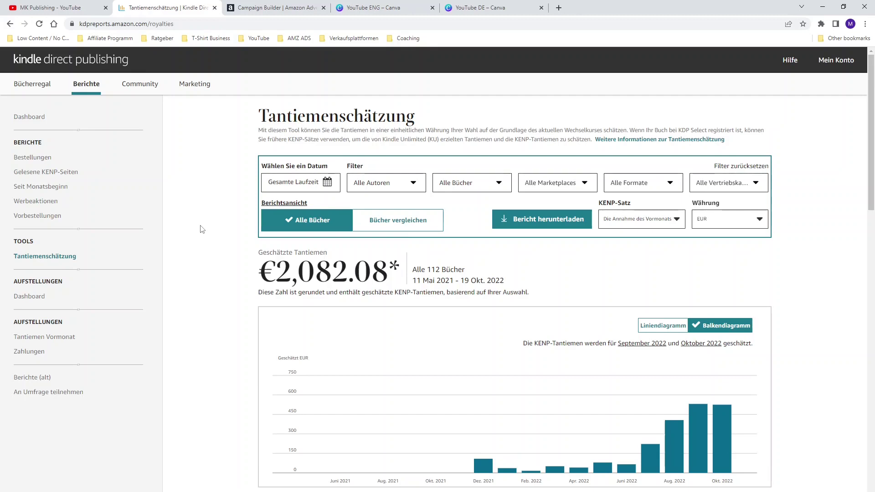
Step: Switch to the Amazon.com store window and open the Books department without entering a search term
key("alt+Tab")
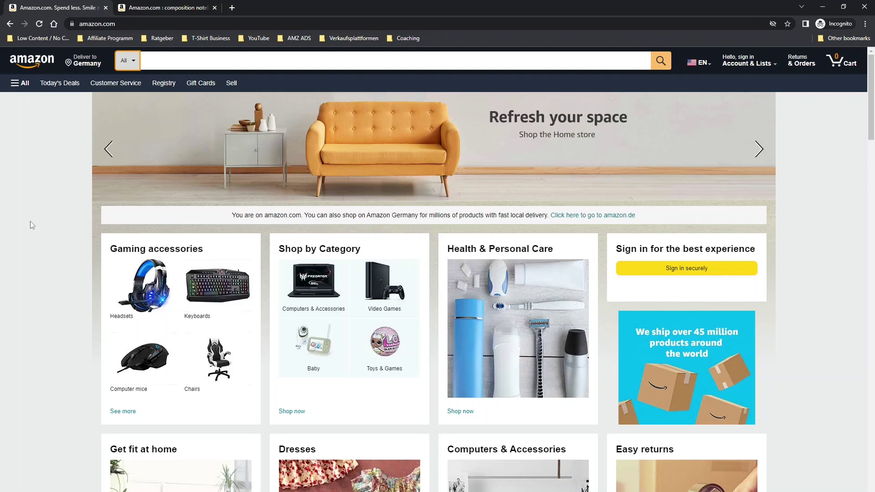
left_click(156, 64)
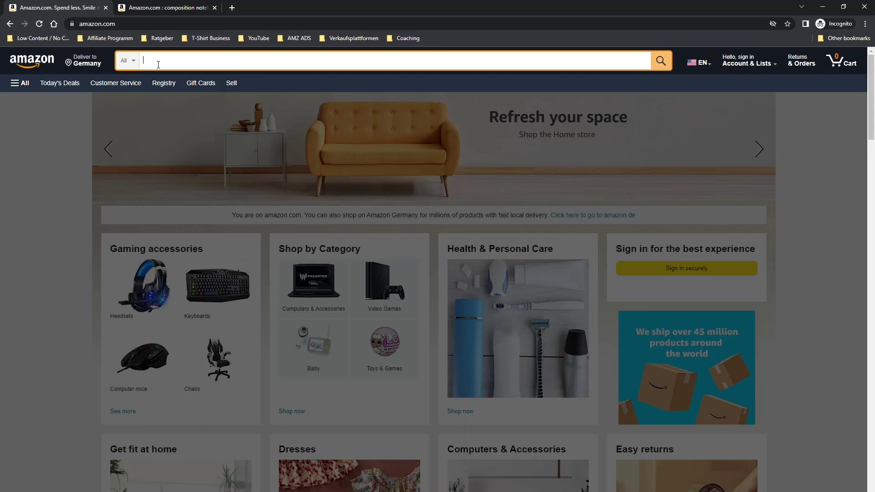
left_click(130, 61)
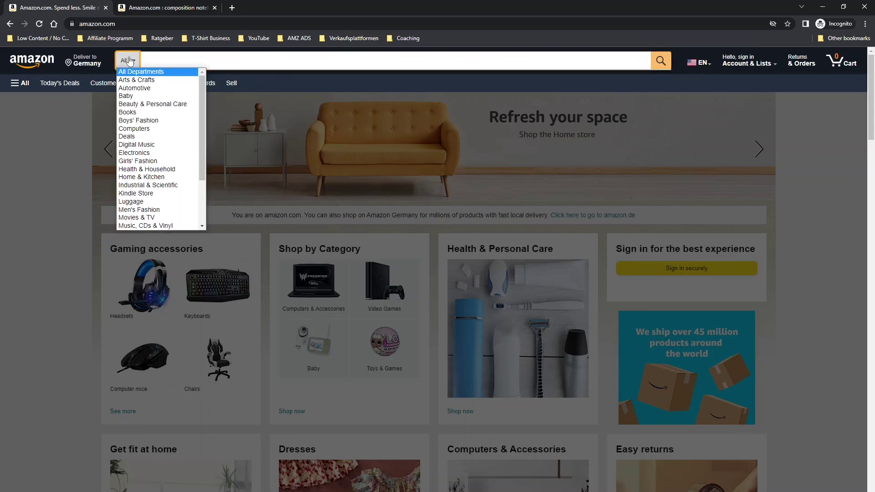
key("Escape")
left_click(135, 113)
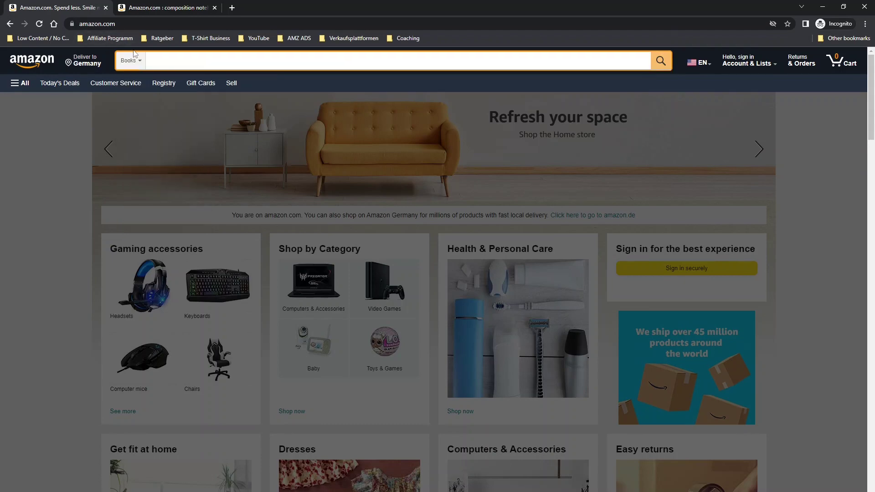
key("Return")
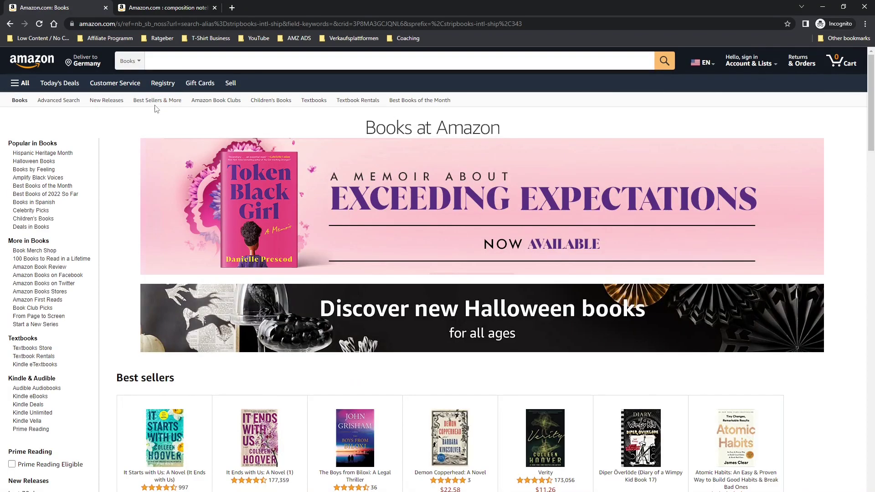
Step: Open the print best sellers list for books, look through its categories and open Education & Teaching
left_click(149, 108)
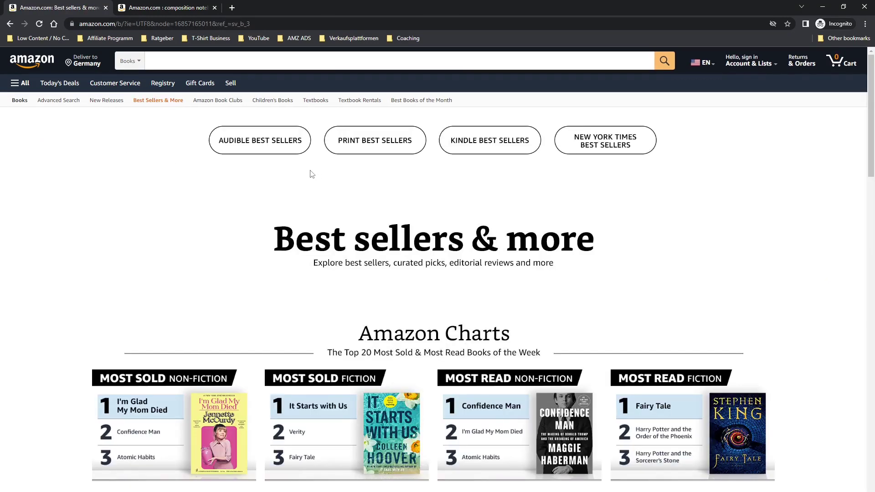
left_click(352, 154)
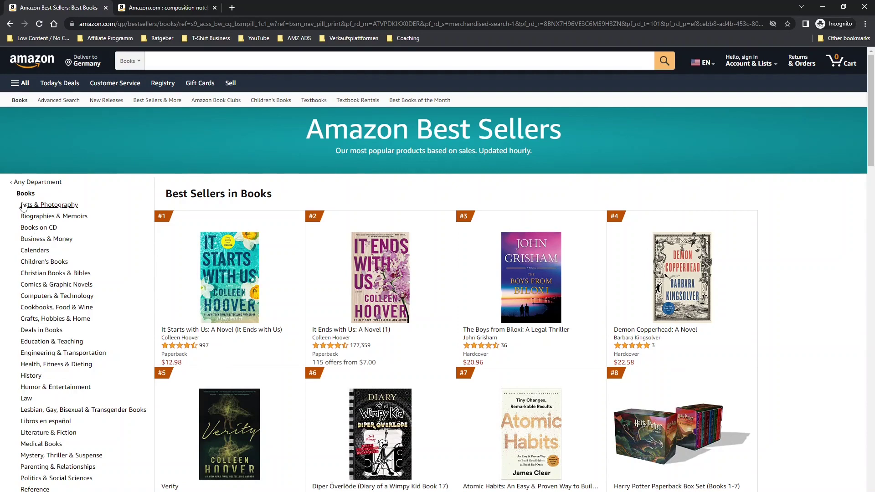
scroll(22, 221, "down", 2)
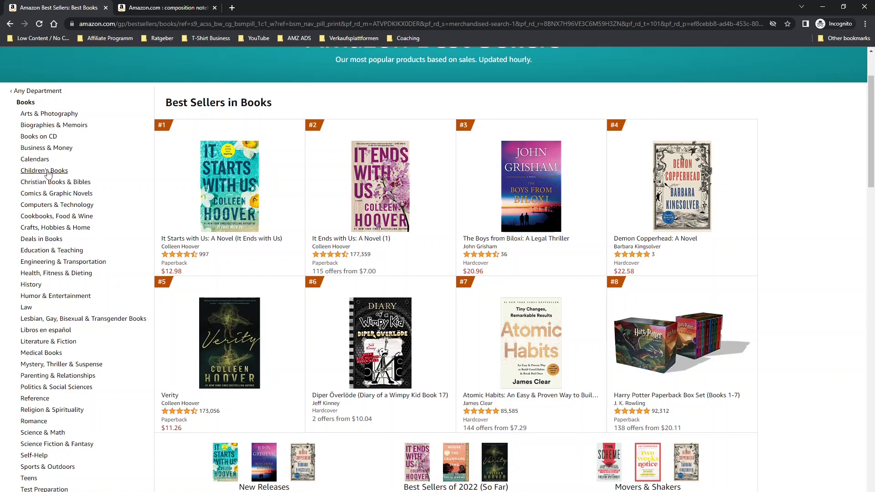
scroll(48, 173, "down", 3)
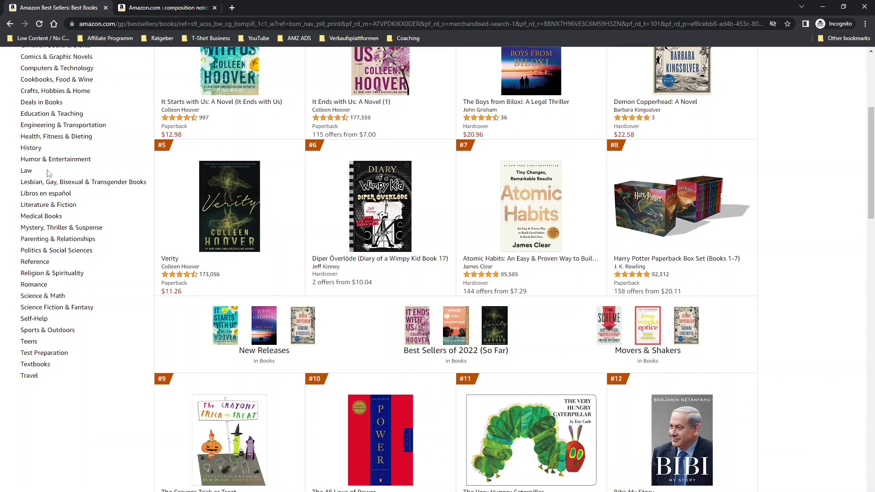
scroll(47, 174, "up", 3)
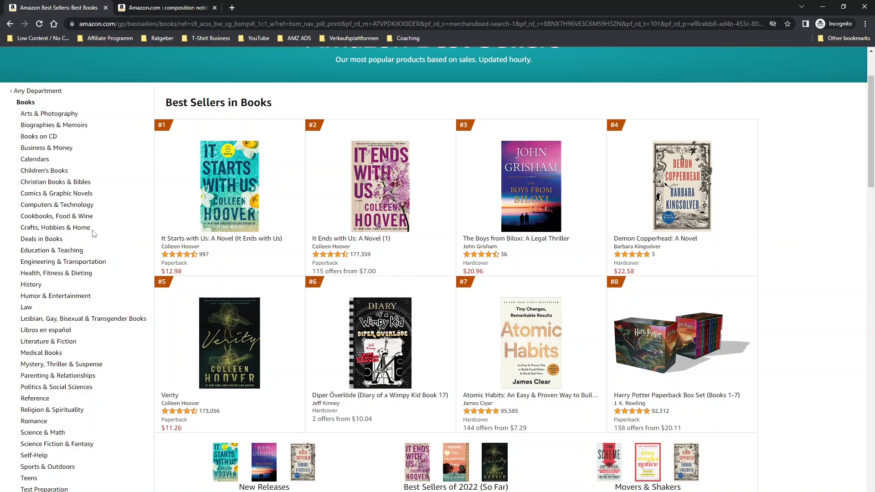
left_click(50, 251)
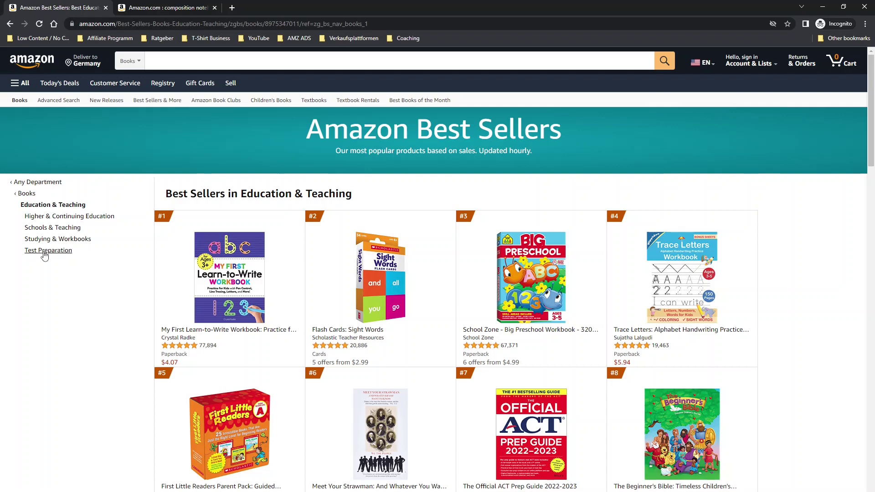
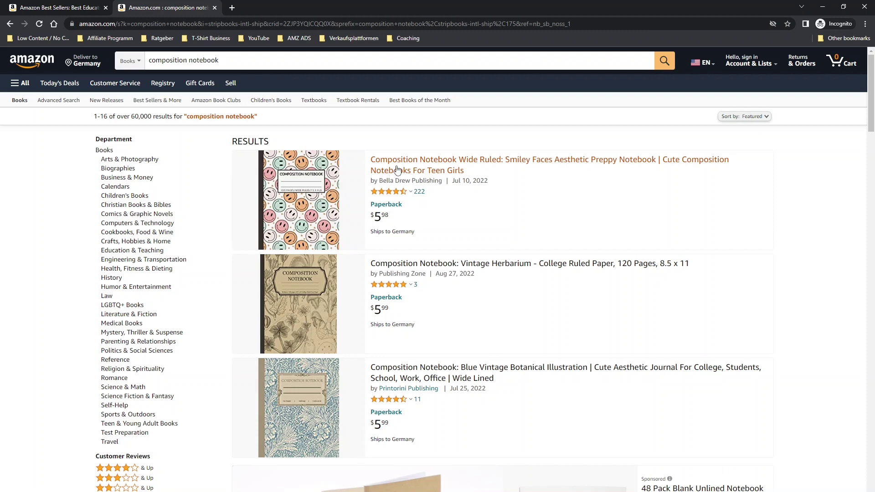
Step: Open the smiley faces composition notebook's product page and follow its Library Skills Teaching Materials ranking to that best sellers list
left_click(397, 170)
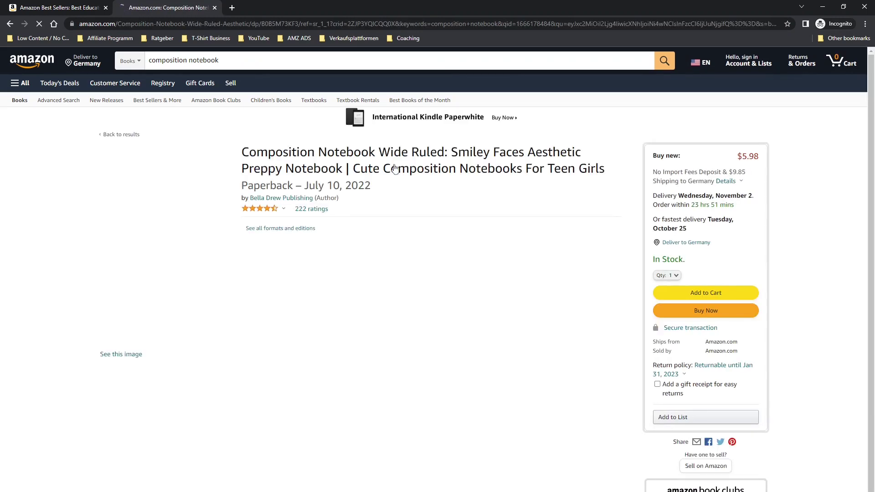
scroll(256, 301, "down", 7)
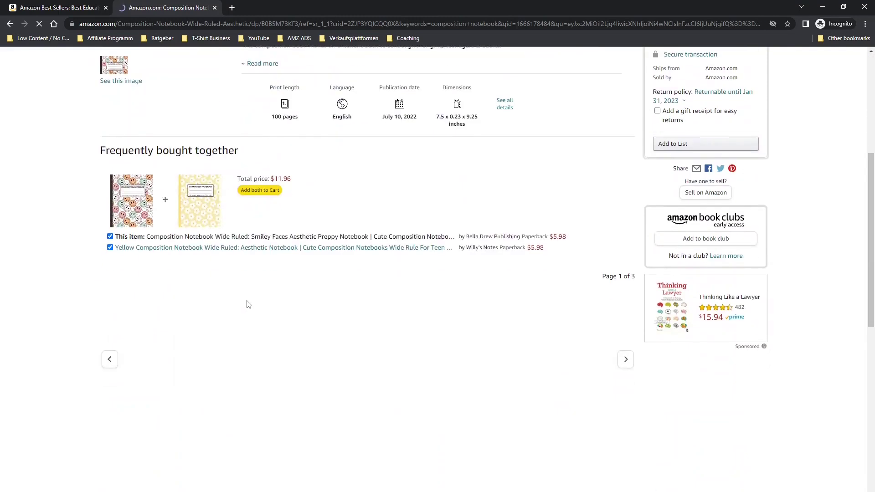
scroll(252, 306, "down", 5)
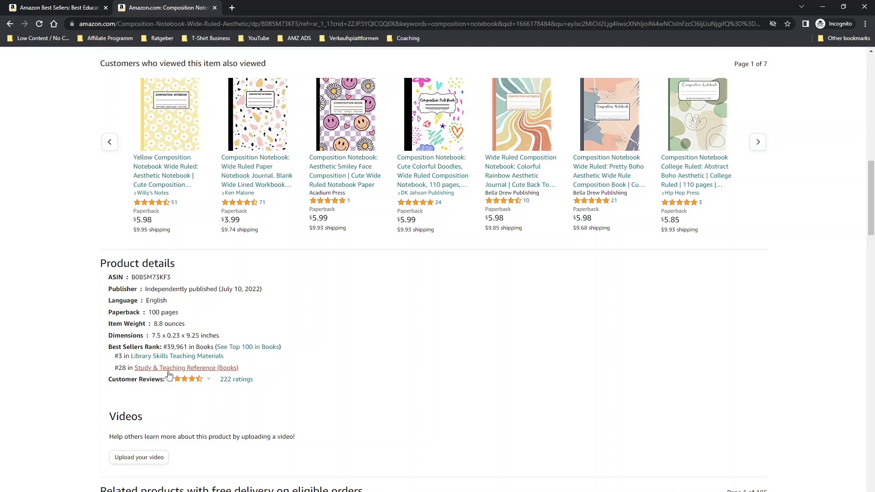
left_click(163, 358)
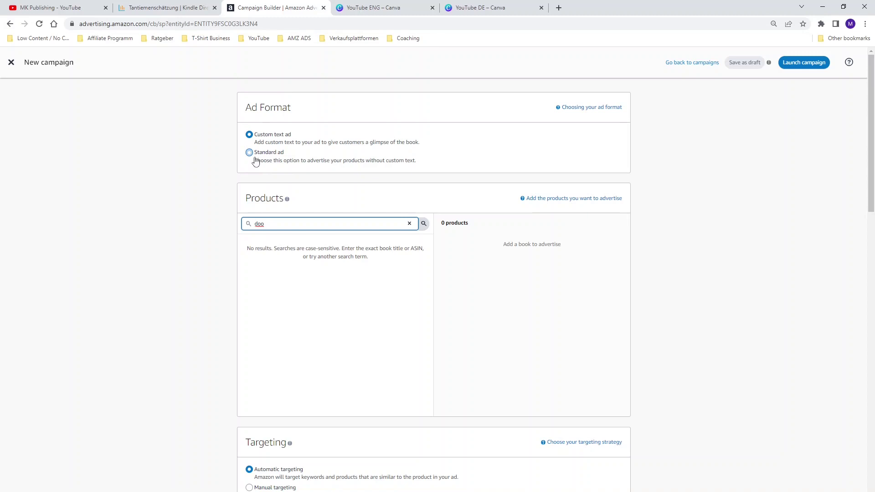
Step: In the new Amazon Ads campaign, set the ad format to Standard ad and choose manual targeting with Product targeting
left_click(255, 159)
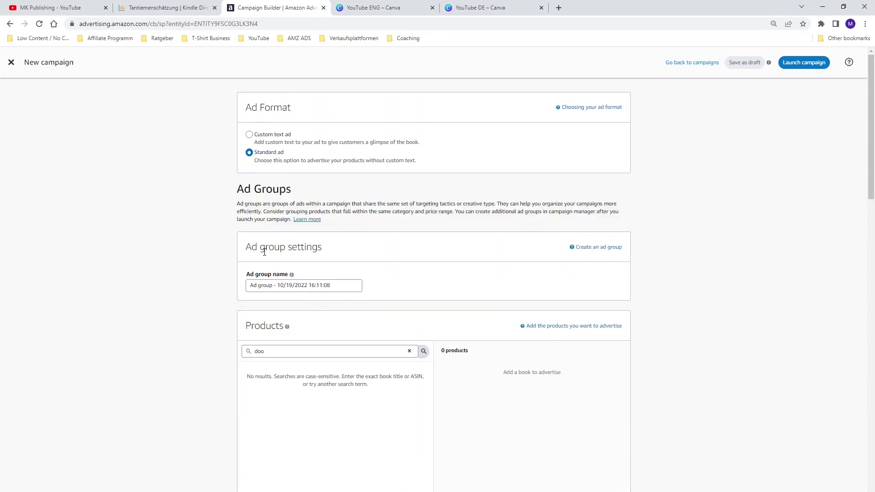
scroll(264, 257, "down", 2)
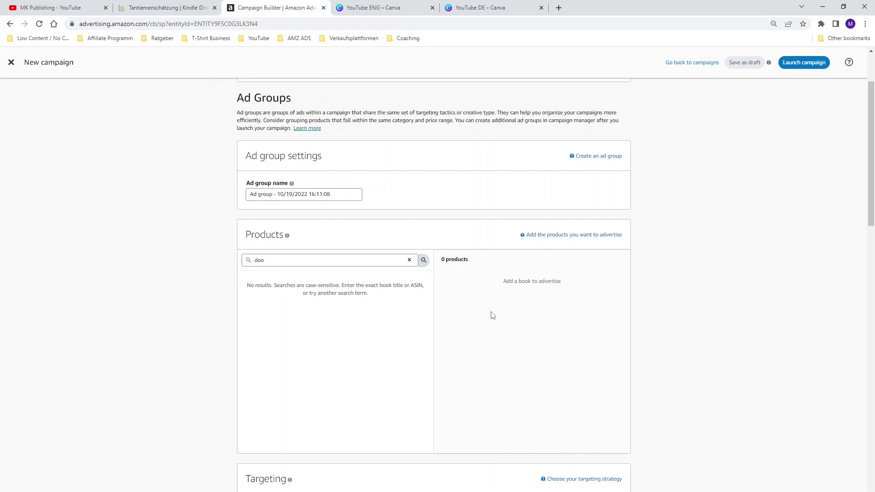
scroll(490, 303, "down", 2)
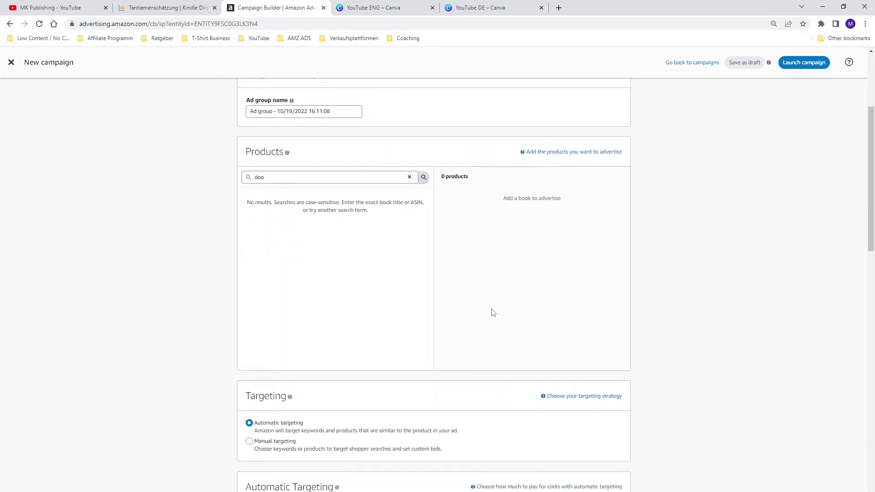
scroll(497, 301, "down", 2)
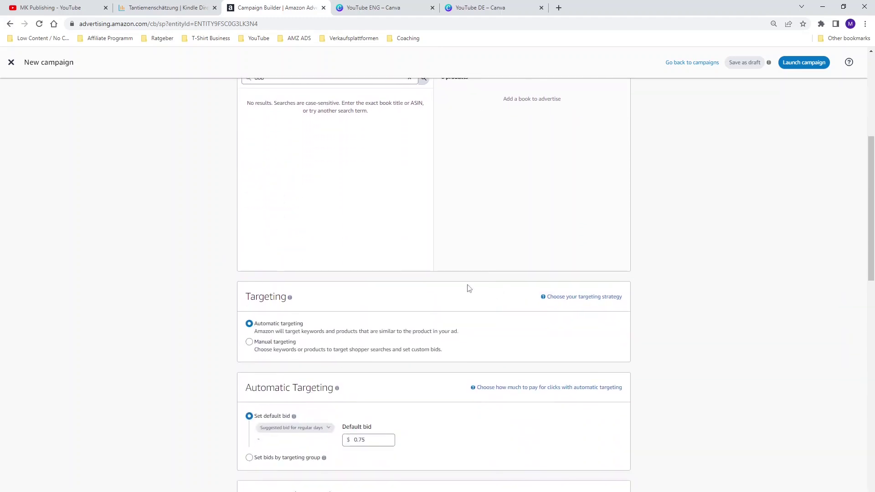
left_click(263, 350)
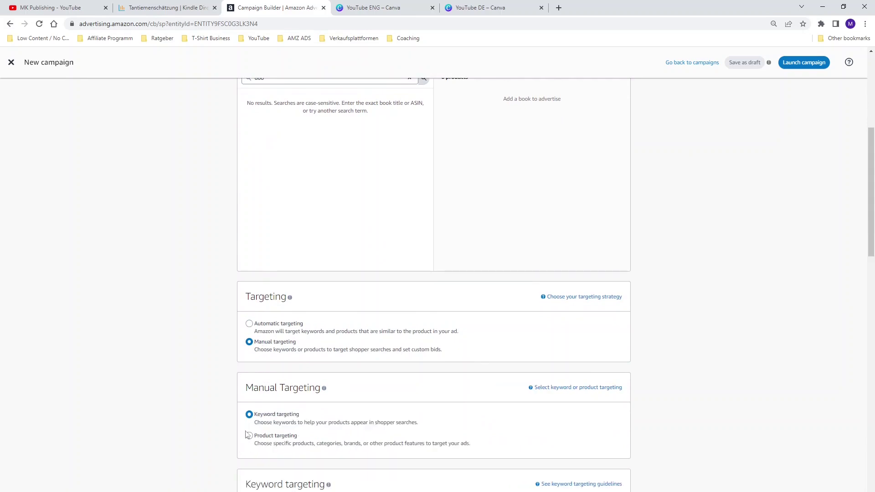
left_click(263, 444)
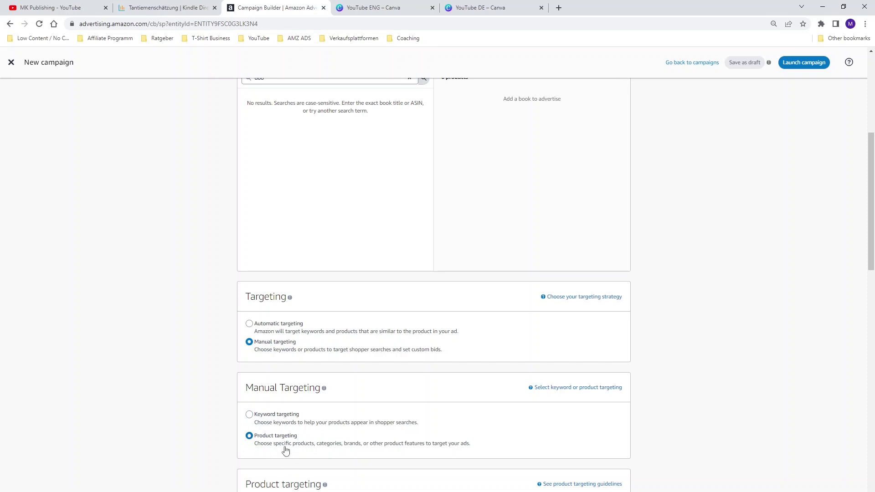
Step: Change the category targeting bid to a custom bid of $0.17
scroll(285, 451, "down", 3)
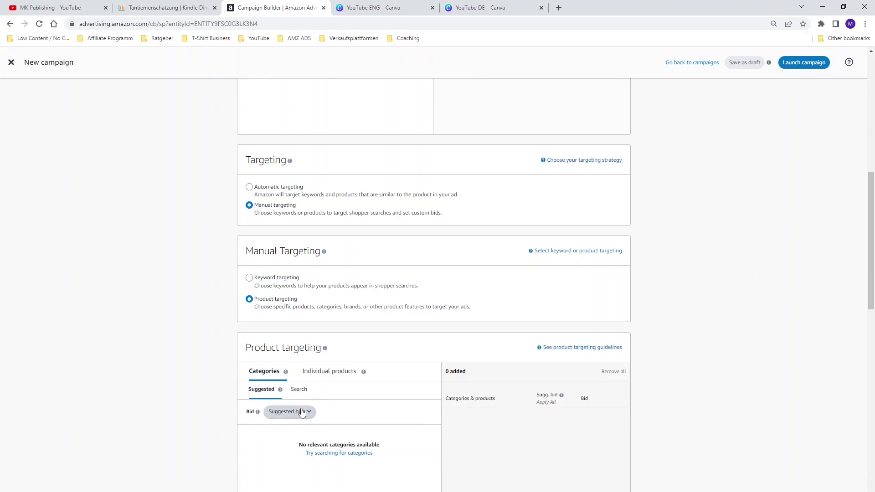
left_click(302, 411)
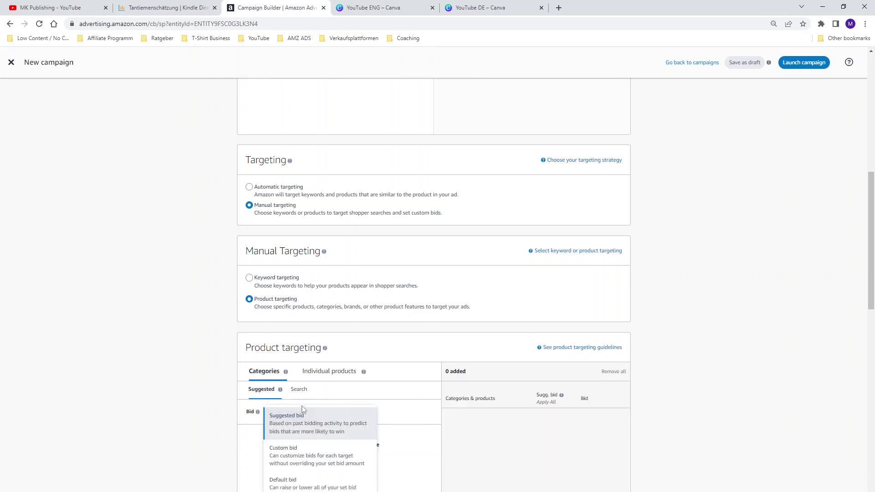
left_click(292, 462)
left_click(342, 415)
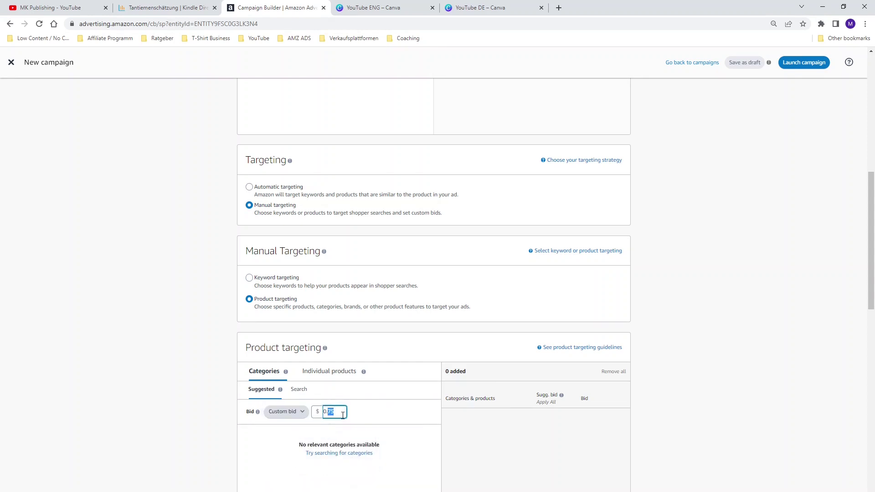
type("1")
Step: Switch the product targeting categories from the suggested ones to the category search
scroll(343, 412, "down", 2)
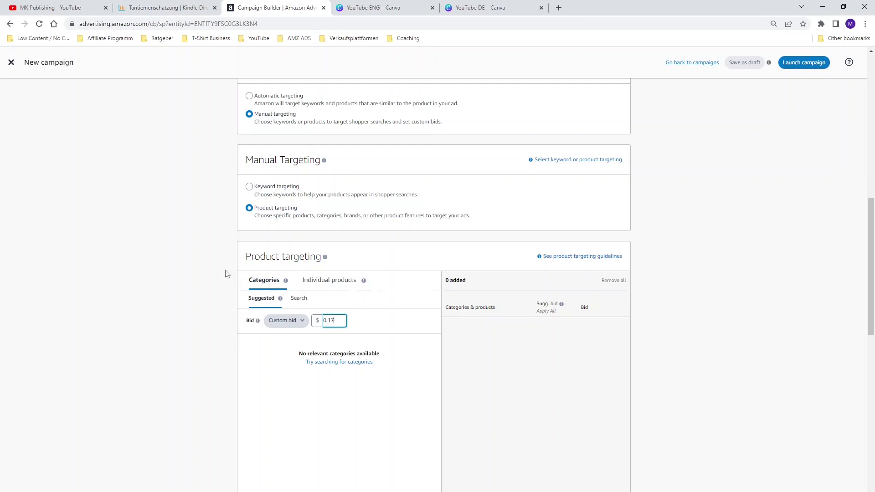
left_click(286, 280)
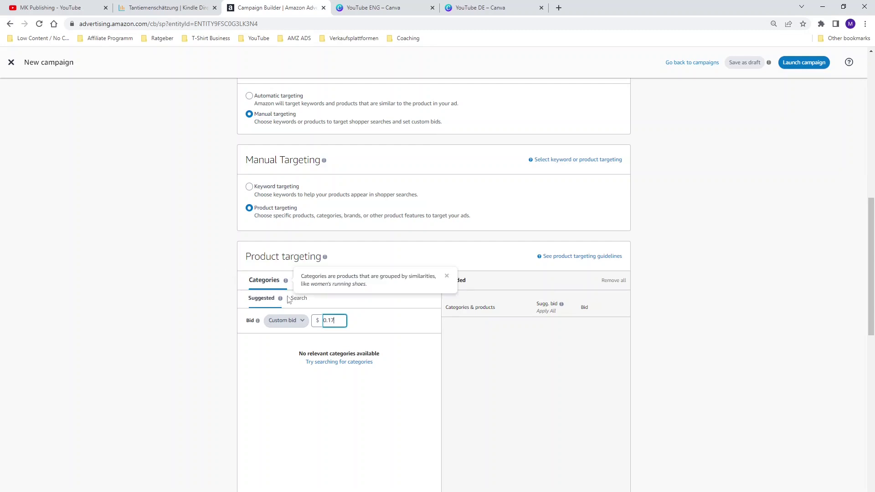
left_click(296, 302)
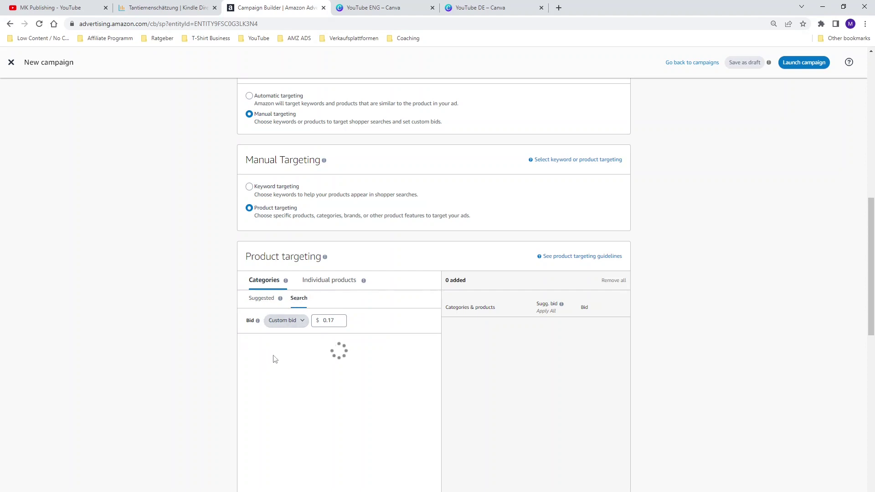
Step: Expand Books and its Education & Teaching subcategory in the targeting list, comparing it with the Library Skills best sellers category path
scroll(274, 359, "down", 1)
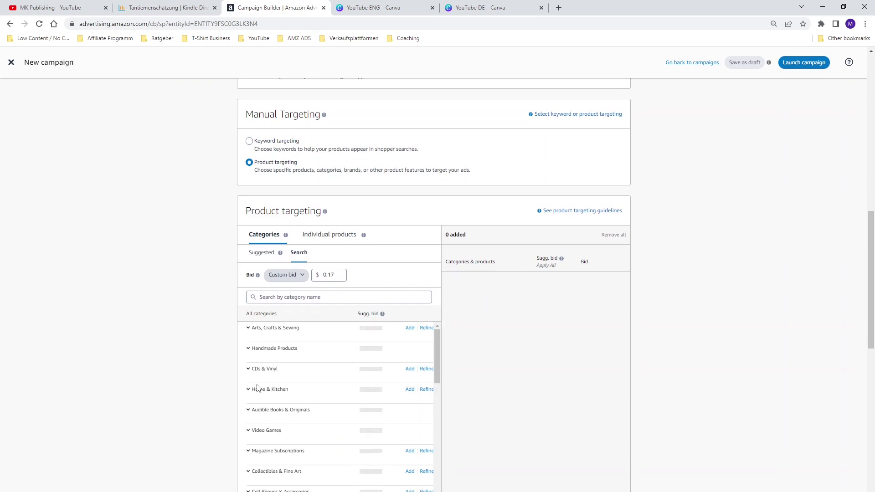
scroll(264, 378, "down", 4)
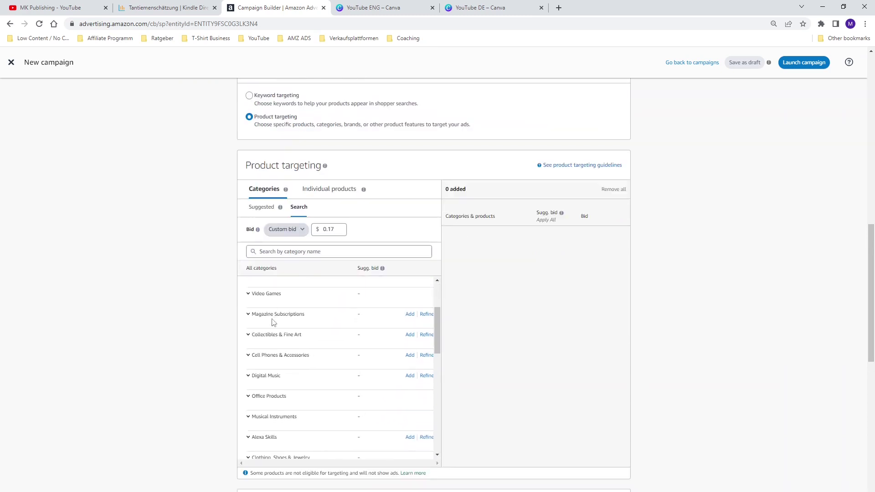
scroll(276, 319, "down", 2)
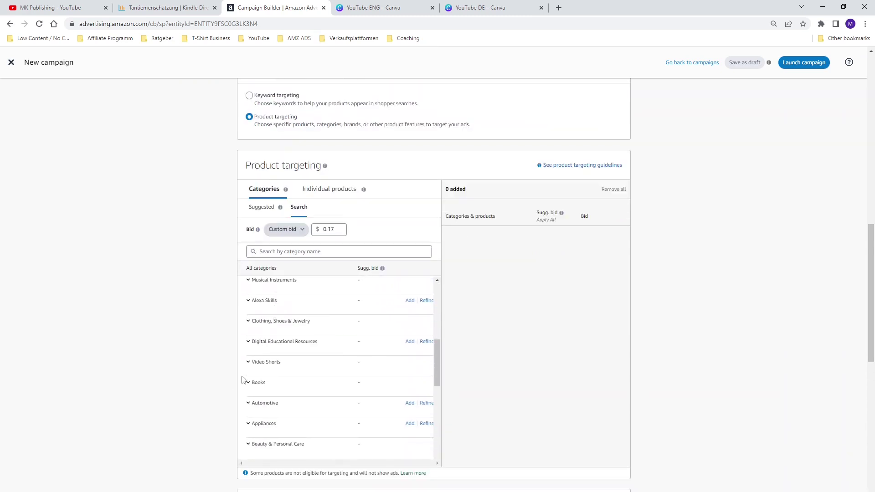
left_click(248, 382)
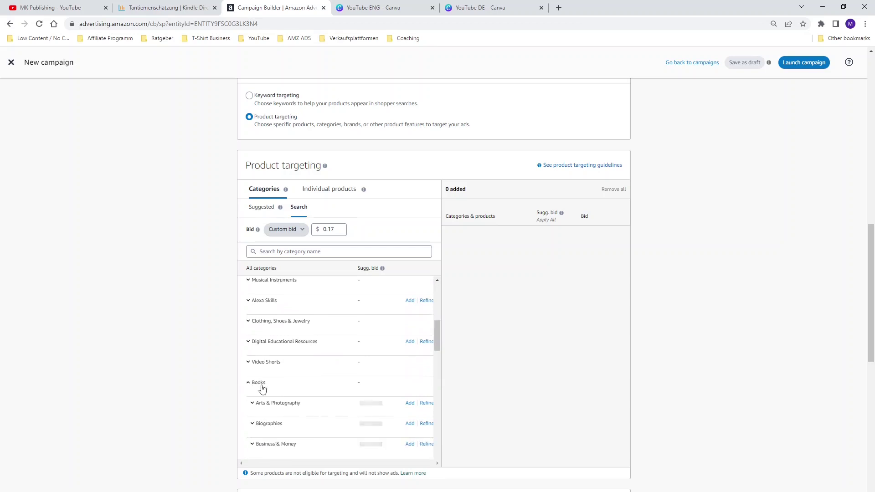
scroll(254, 387, "down", 10)
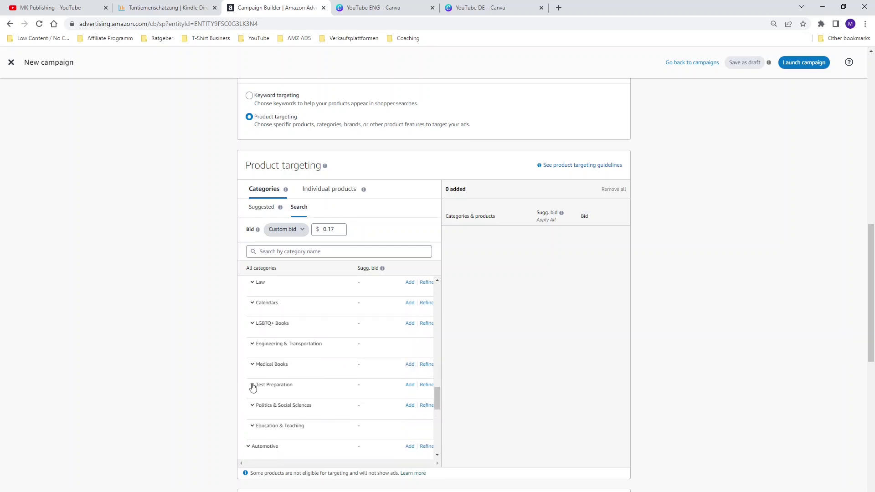
left_click(252, 426)
scroll(263, 407, "down", 1)
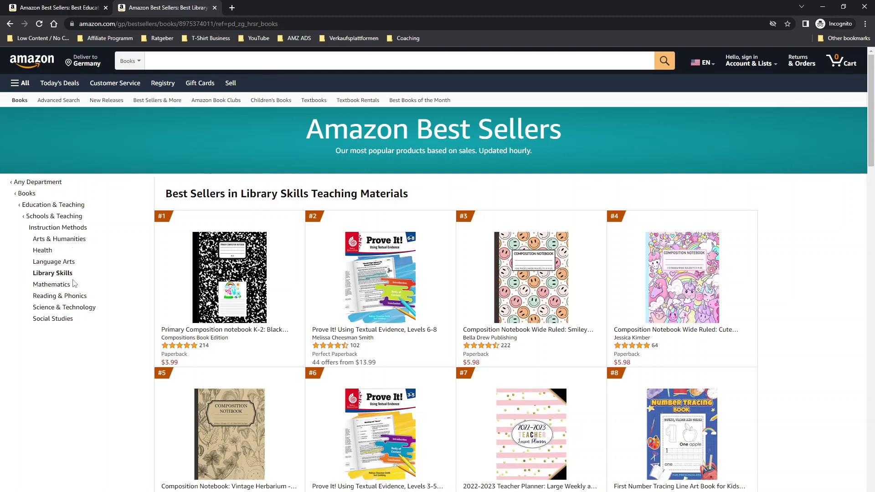
key("alt+Tab")
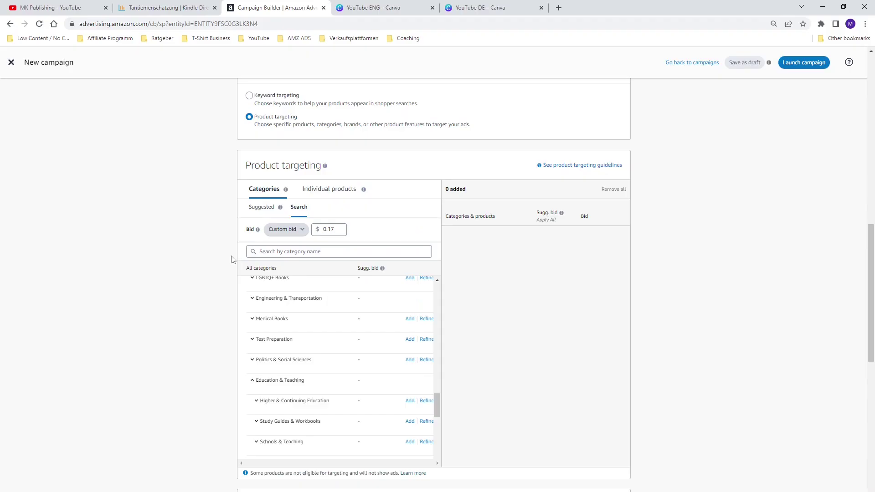
Step: Search the targeting categories for "library skills" and add the Library Skills Teaching Materials category under Books/Education & Teaching as a target
left_click(267, 251)
type("library skills")
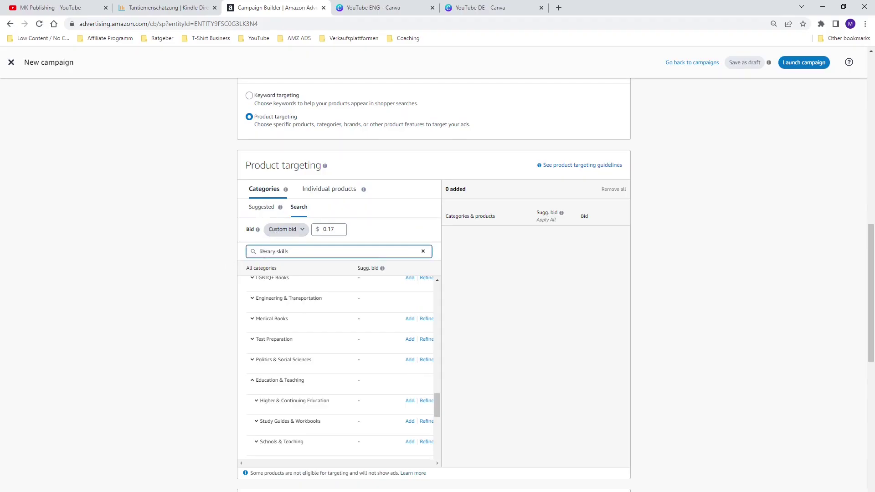
key("Return")
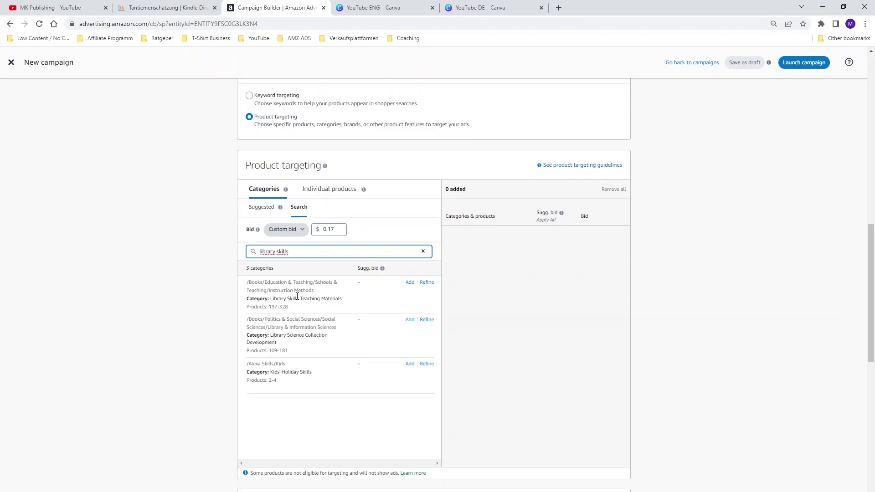
left_click(410, 283)
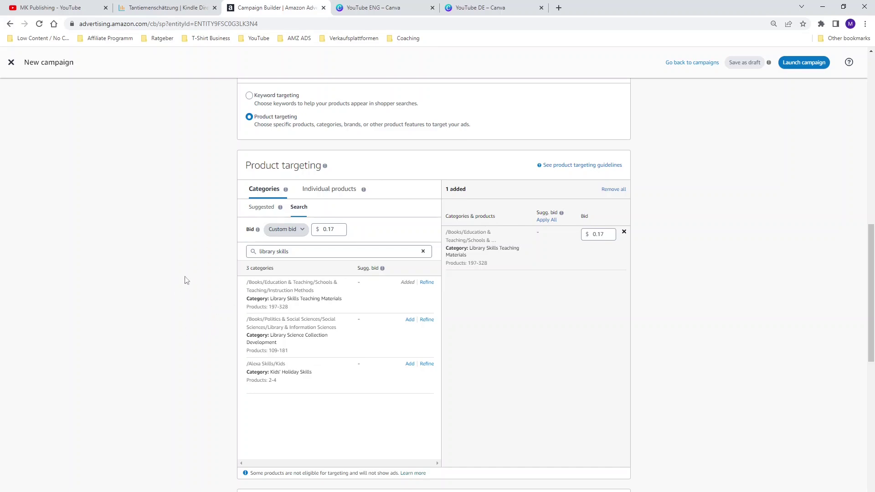
Step: Set the campaign bidding strategy to Dynamic bids - down only
scroll(211, 316, "down", 3)
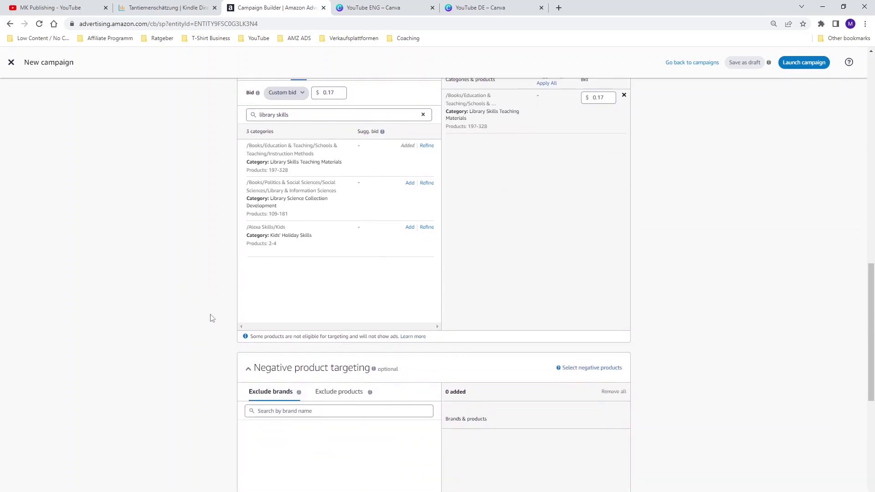
scroll(213, 318, "down", 6)
scroll(216, 320, "down", 2)
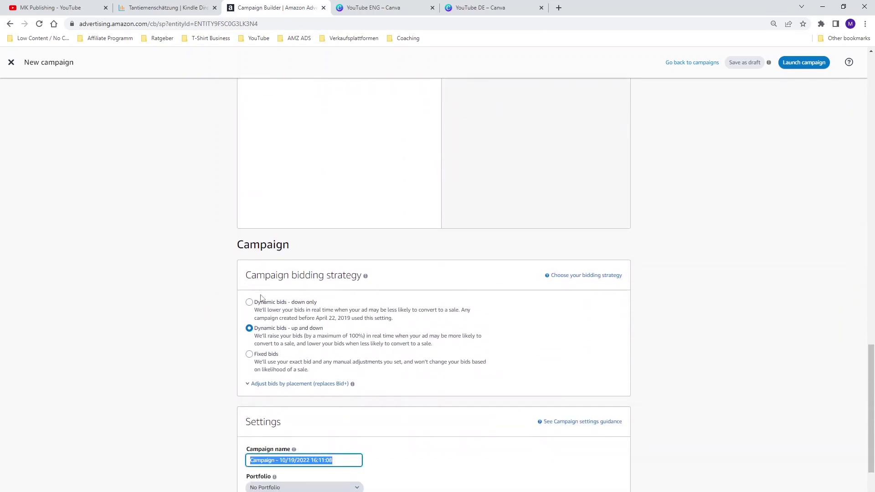
left_click(249, 302)
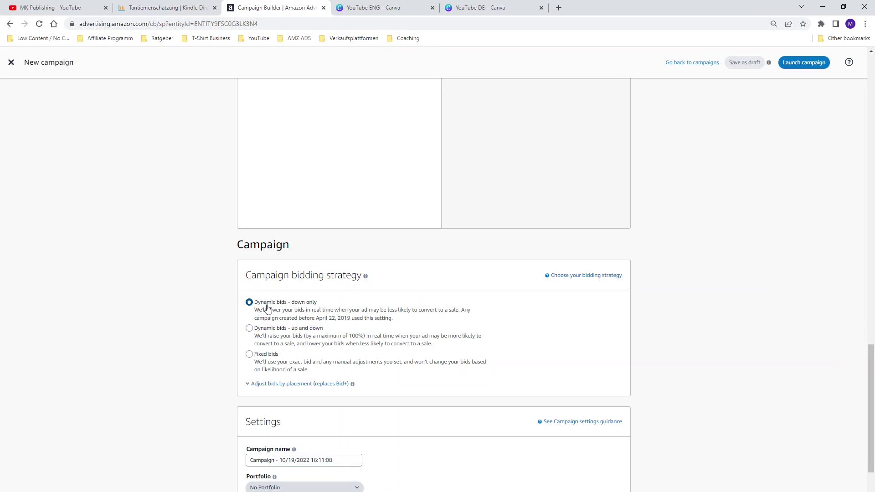
Step: Go to the campaign name in the campaign settings, and open the daily budget for entry
scroll(228, 337, "down", 3)
left_click(268, 325)
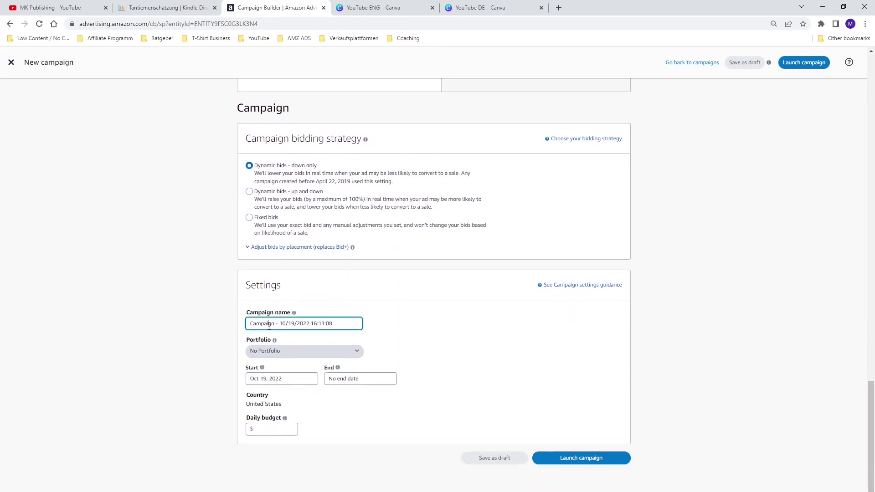
left_click(267, 428)
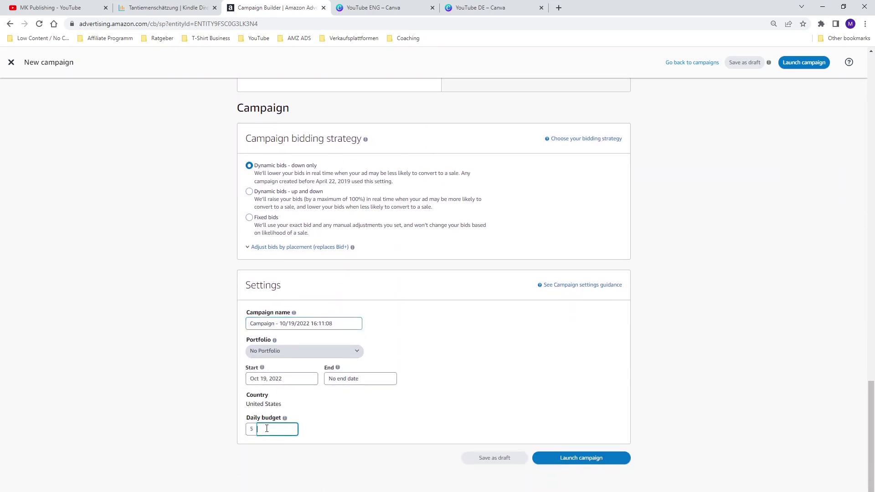